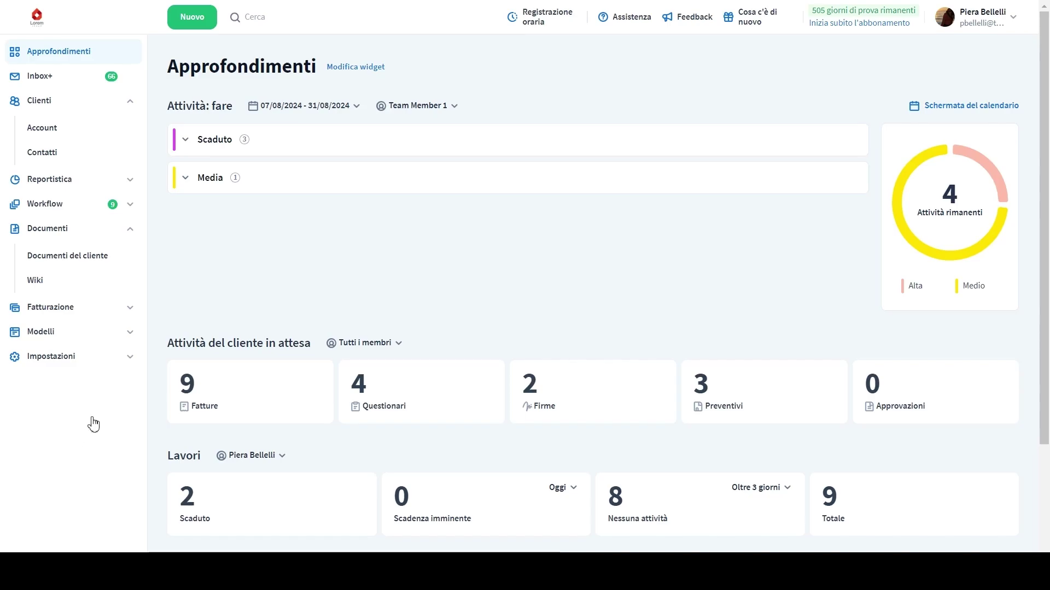
Step: Open the studio's folder templates under Modelli dello studio, category Cartelle
{"action": "left_click", "coordinate": [131, 333]}
{"action": "left_click", "coordinate": [45, 331]}
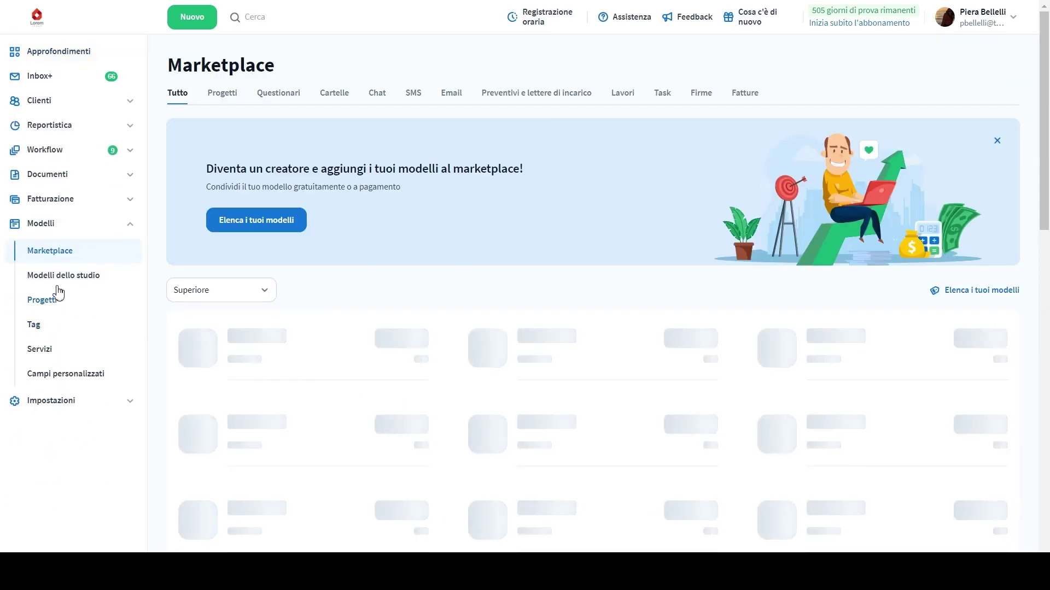
{"action": "left_click", "coordinate": [59, 282]}
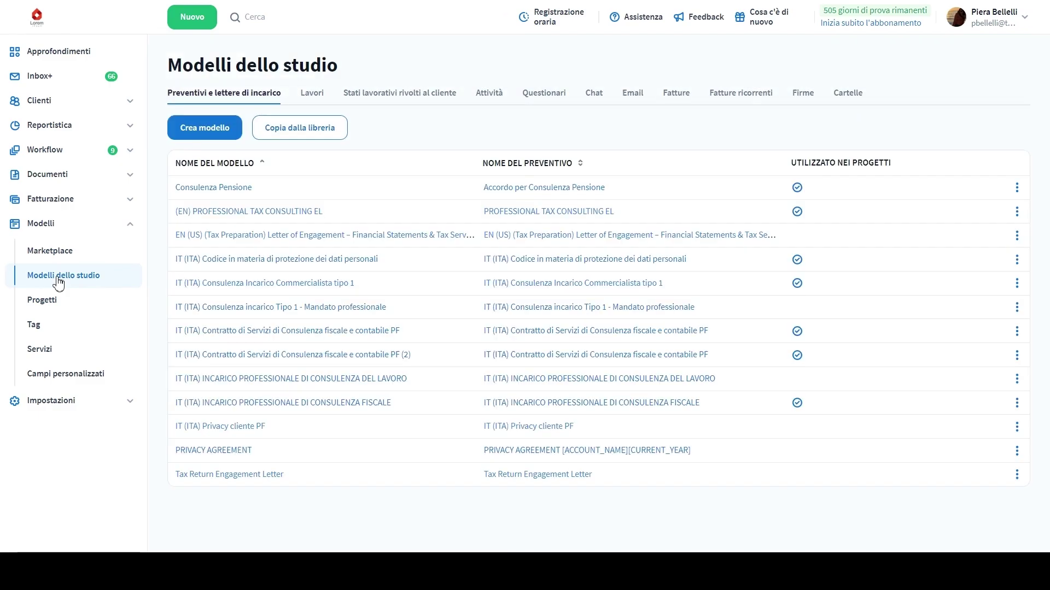
{"action": "left_click", "coordinate": [855, 98]}
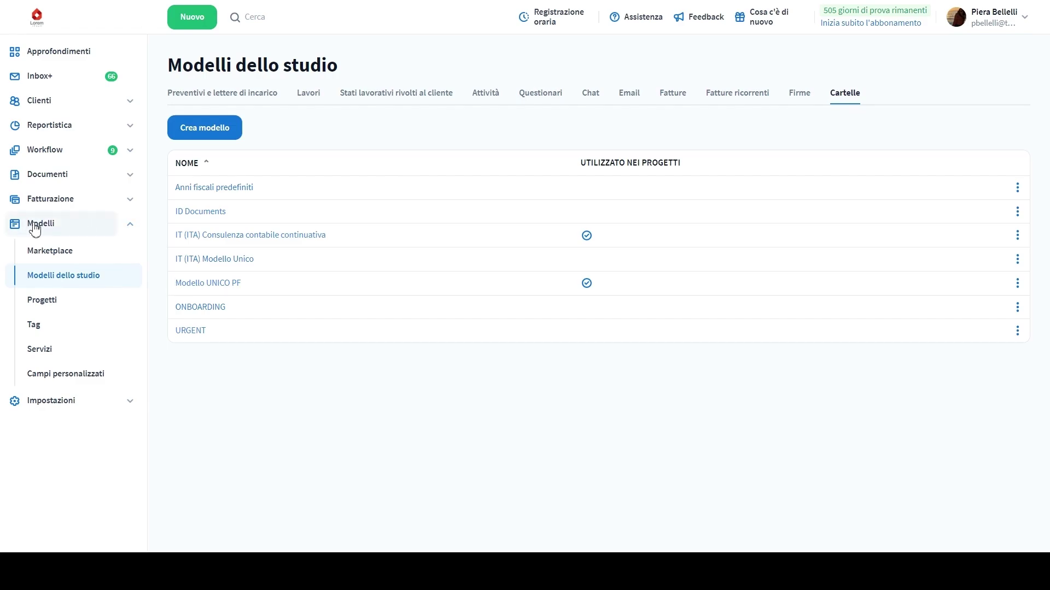
Step: Start a new folder template and check the client access level of each of its default folders
{"action": "left_click", "coordinate": [222, 128]}
{"action": "left_click", "coordinate": [266, 197]}
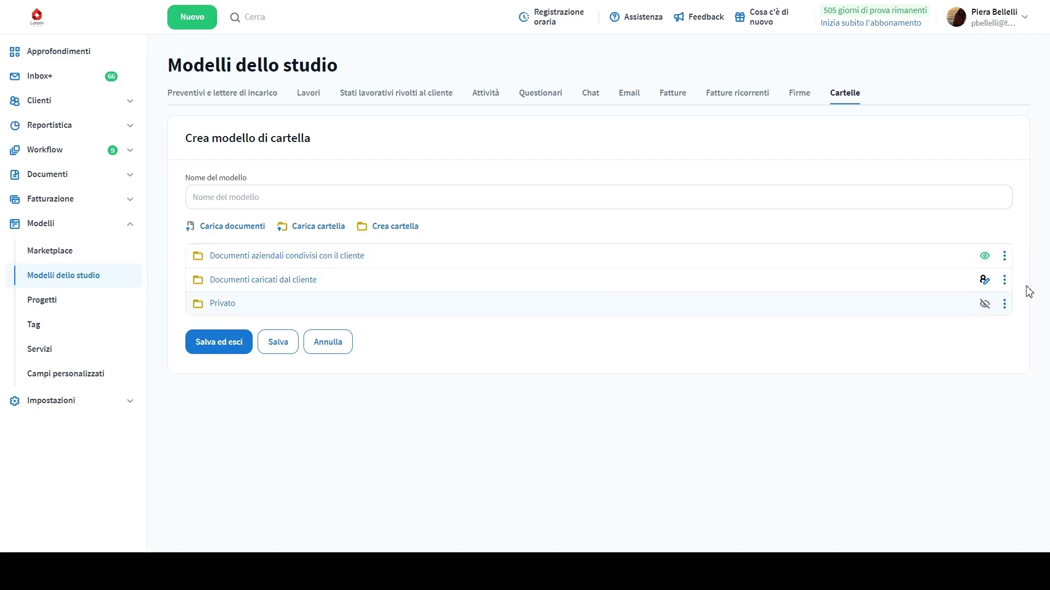
{"action": "mouse_move", "coordinate": [989, 265]}
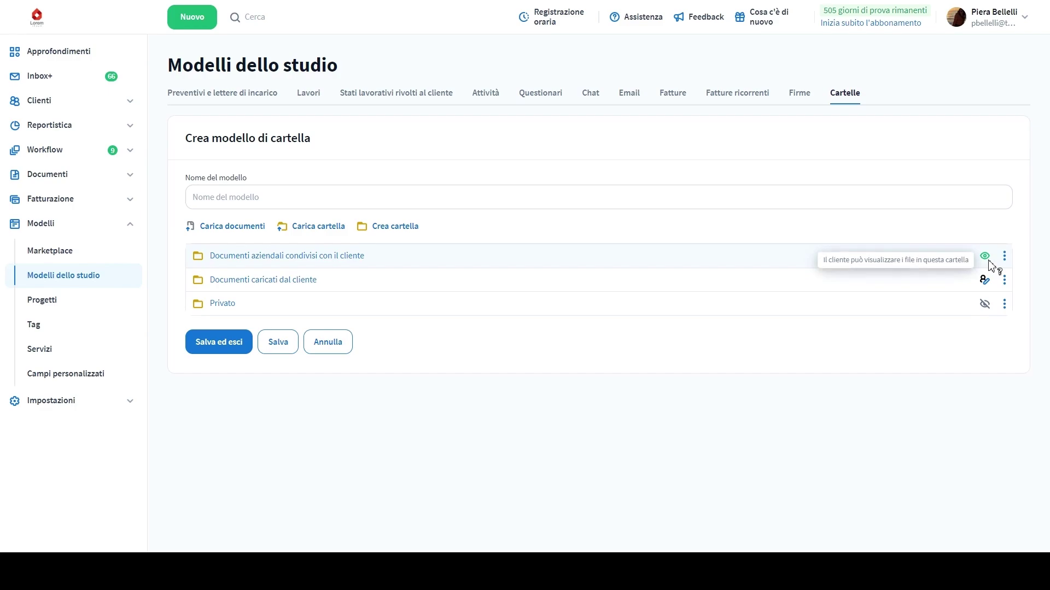
{"action": "mouse_move", "coordinate": [985, 284]}
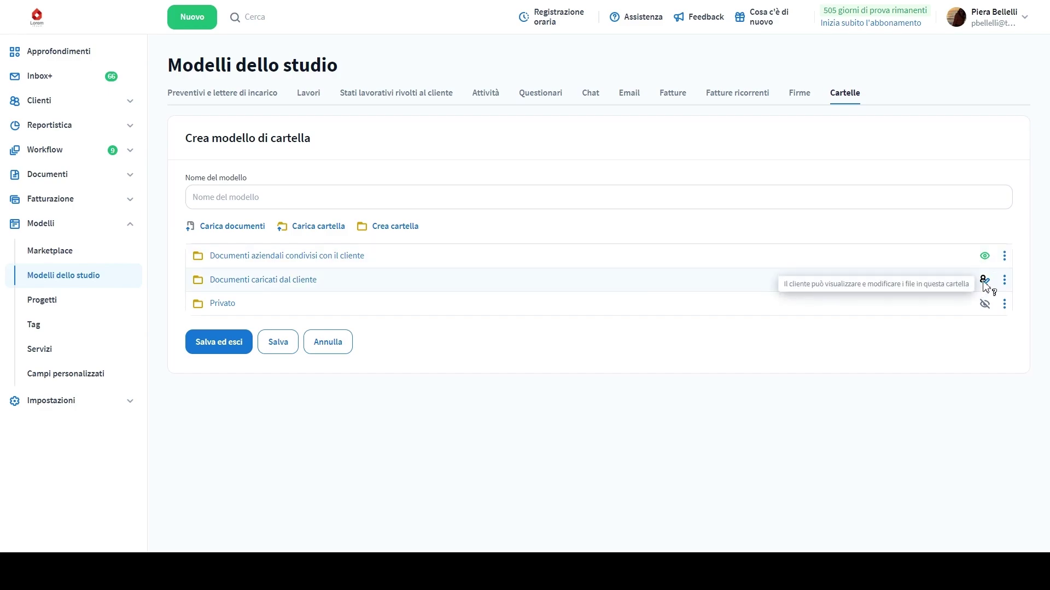
{"action": "mouse_move", "coordinate": [987, 310]}
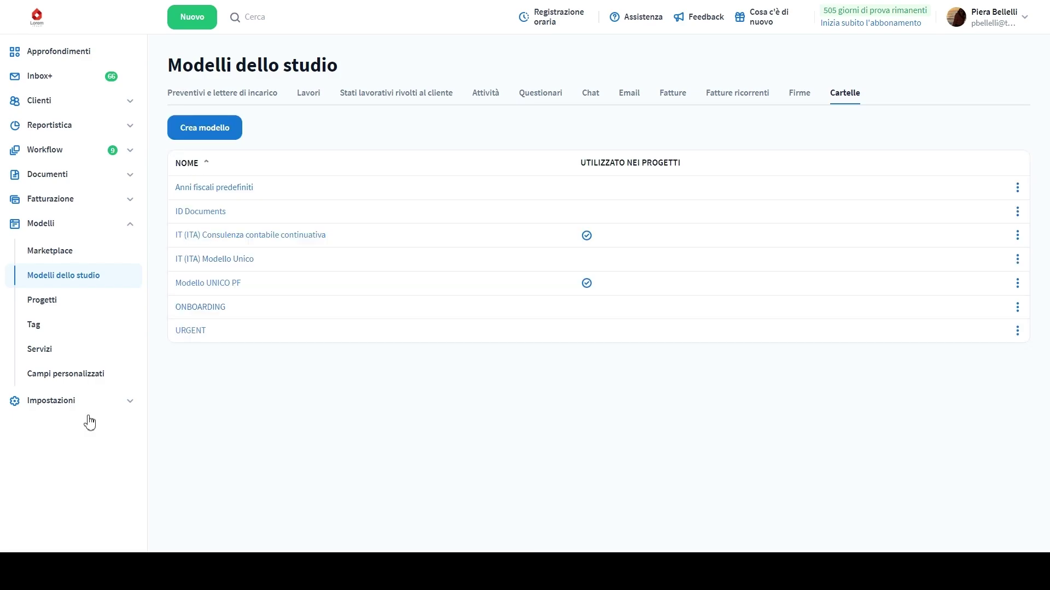
Step: Open the folder template Anni fiscali predefiniti and review its name and the client access of its folders
{"action": "left_click", "coordinate": [192, 189]}
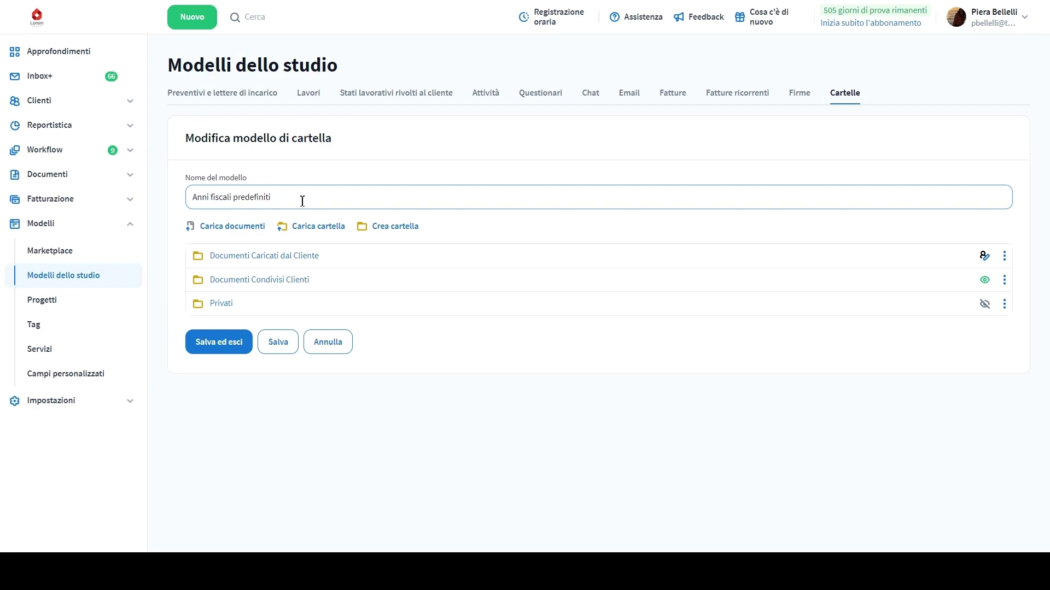
{"action": "left_click", "coordinate": [302, 201]}
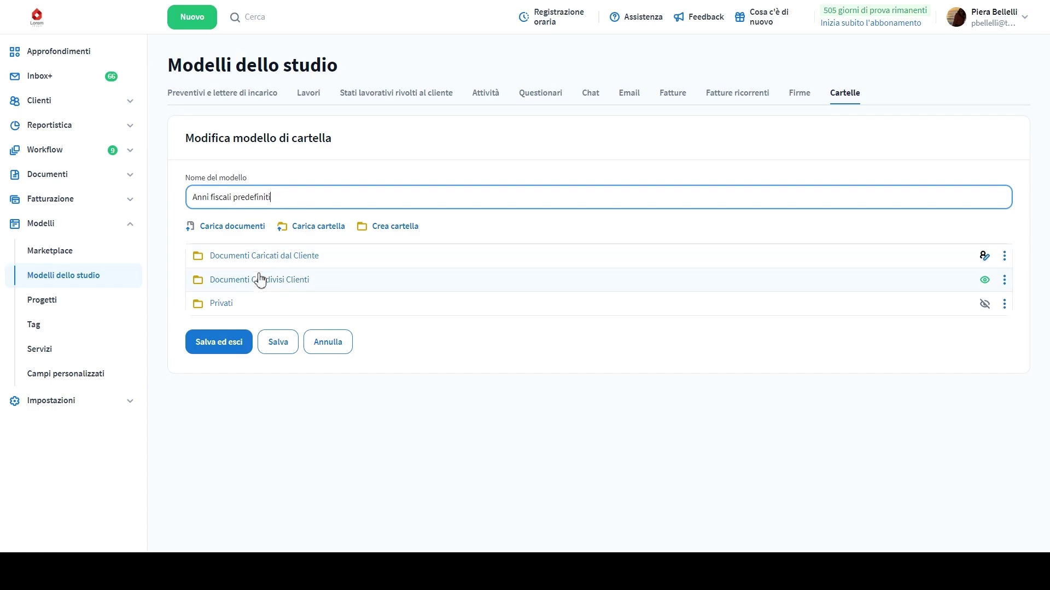
{"action": "mouse_move", "coordinate": [984, 288]}
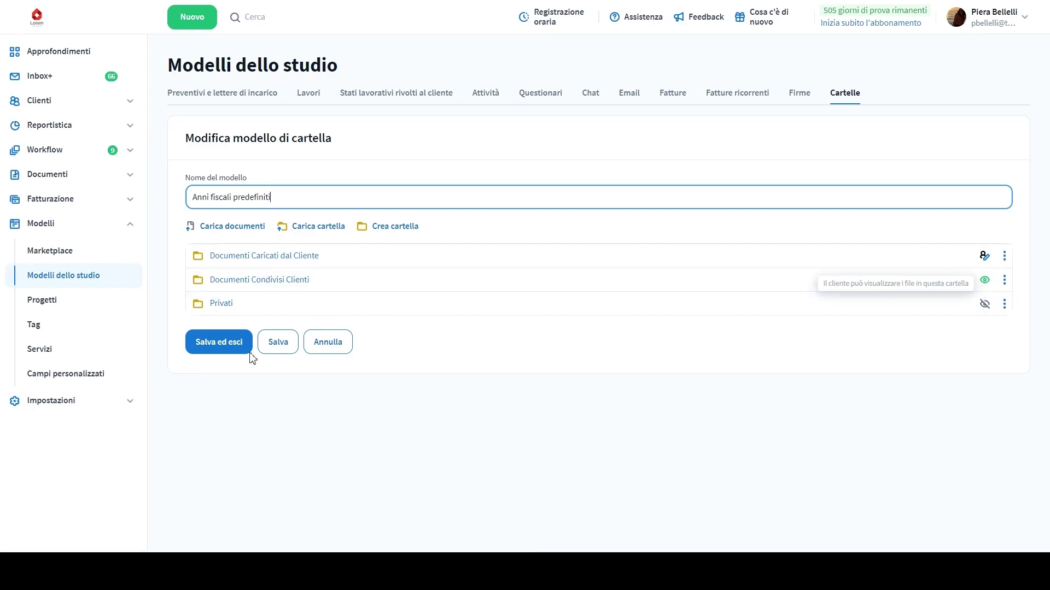
Step: In the studio settings, check which templates can be chosen as the default folder template
{"action": "left_click", "coordinate": [96, 404]}
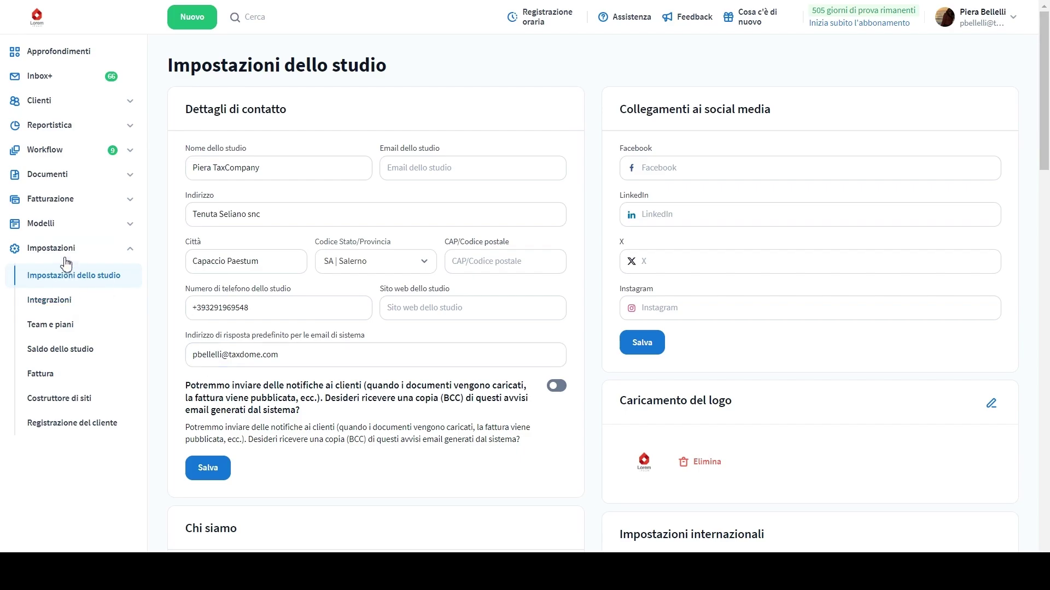
{"action": "scroll", "coordinate": [705, 311], "scroll_direction": "down", "scroll_amount": 10}
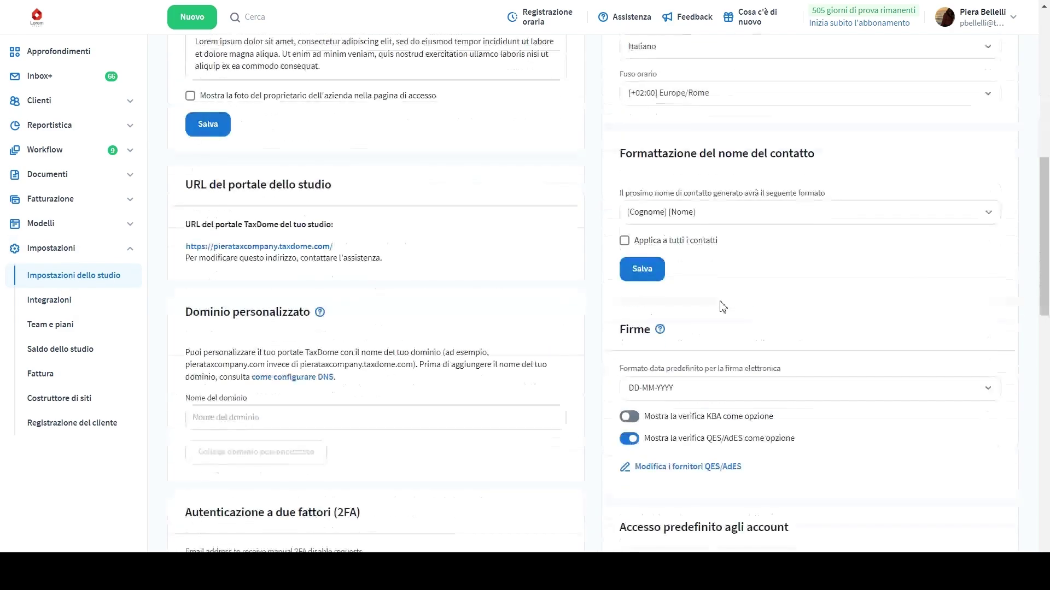
{"action": "scroll", "coordinate": [723, 308], "scroll_direction": "down", "scroll_amount": 10}
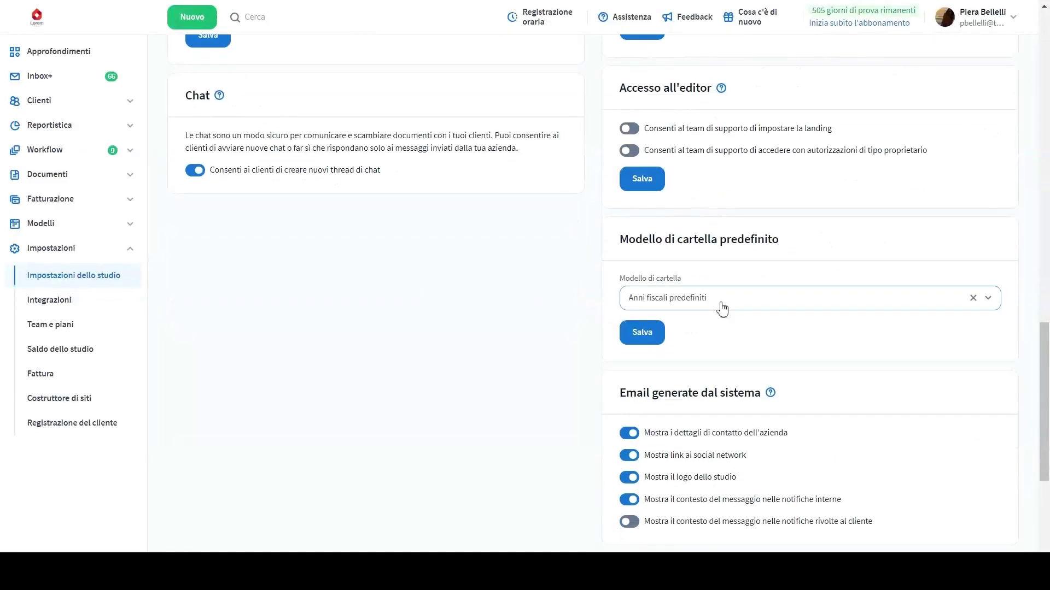
{"action": "left_click", "coordinate": [722, 304]}
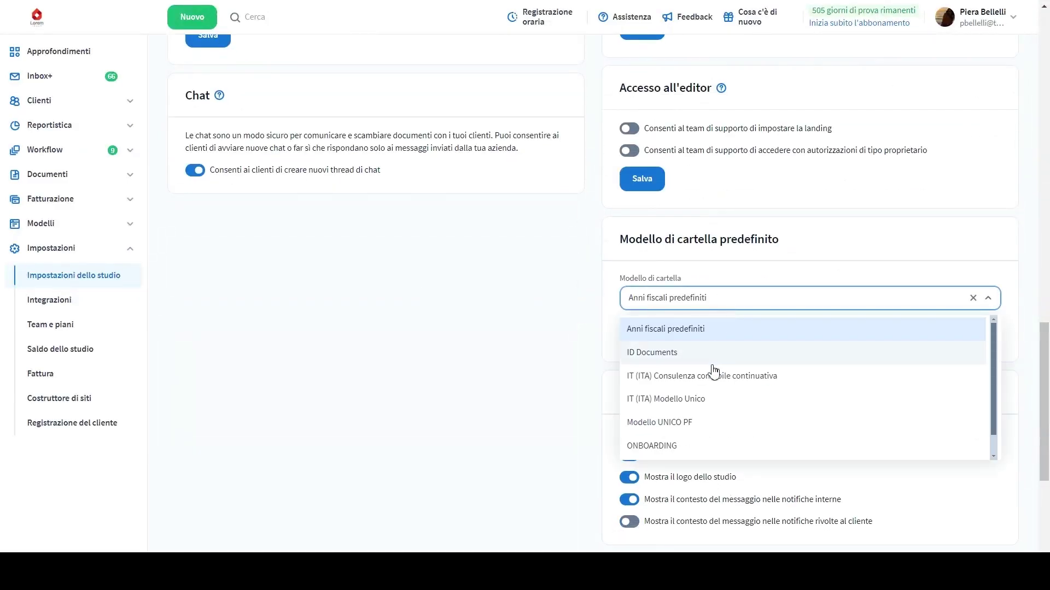
{"action": "left_click", "coordinate": [755, 249]}
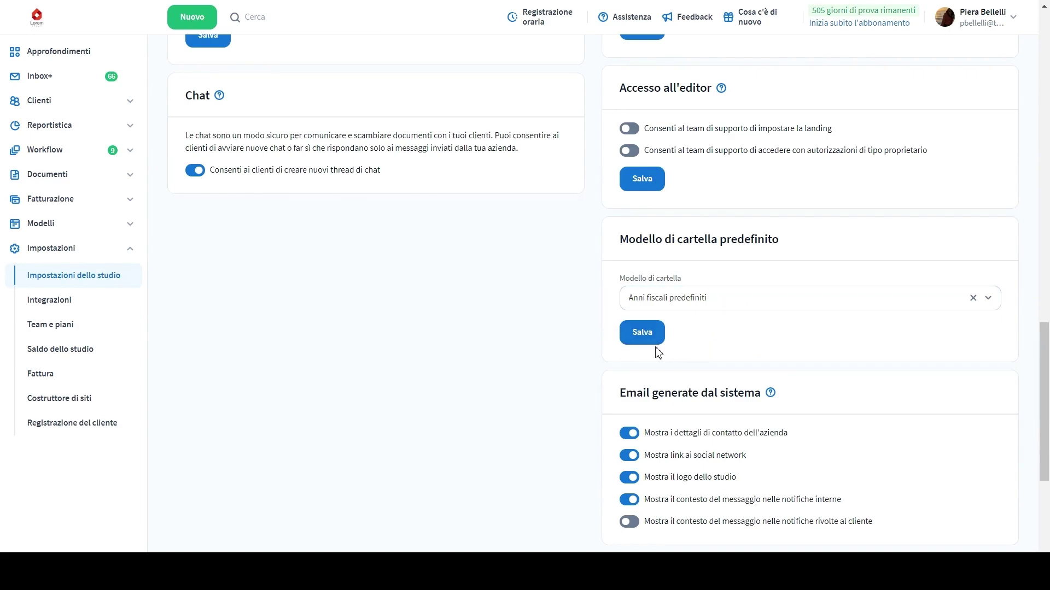
Step: Select three client accounts and start applying a folder template to them, viewing the templates on offer
{"action": "left_click", "coordinate": [47, 107]}
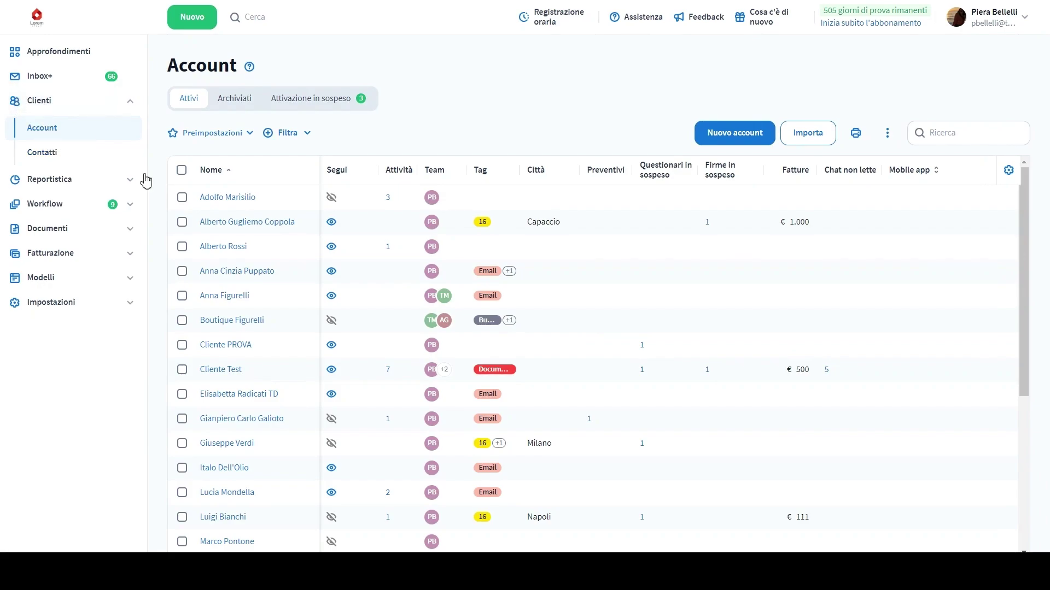
{"action": "left_click", "coordinate": [182, 246]}
{"action": "left_click", "coordinate": [182, 271]}
{"action": "left_click", "coordinate": [182, 296]}
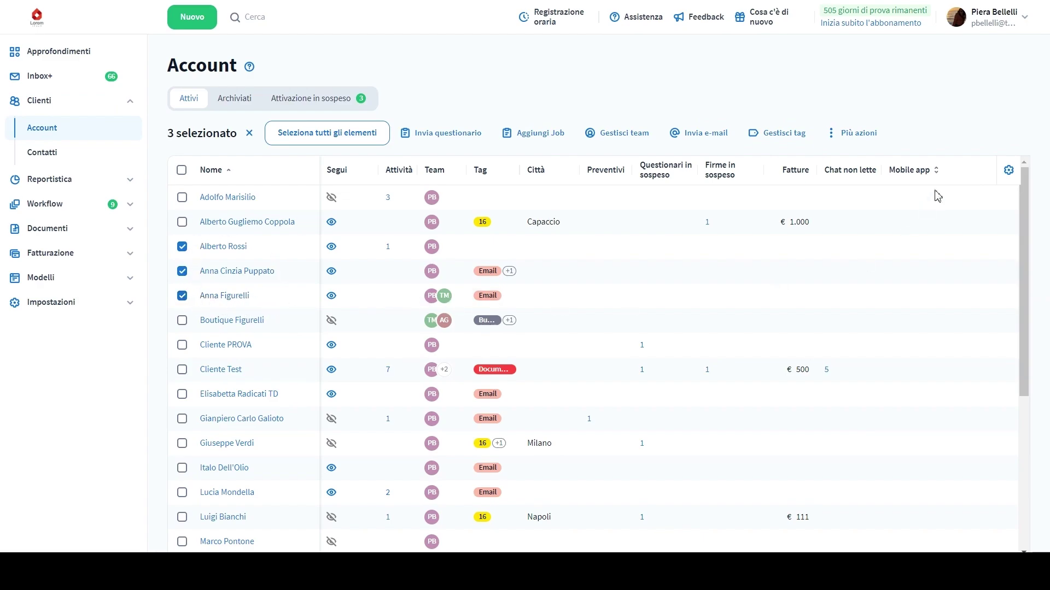
{"action": "left_click", "coordinate": [854, 140]}
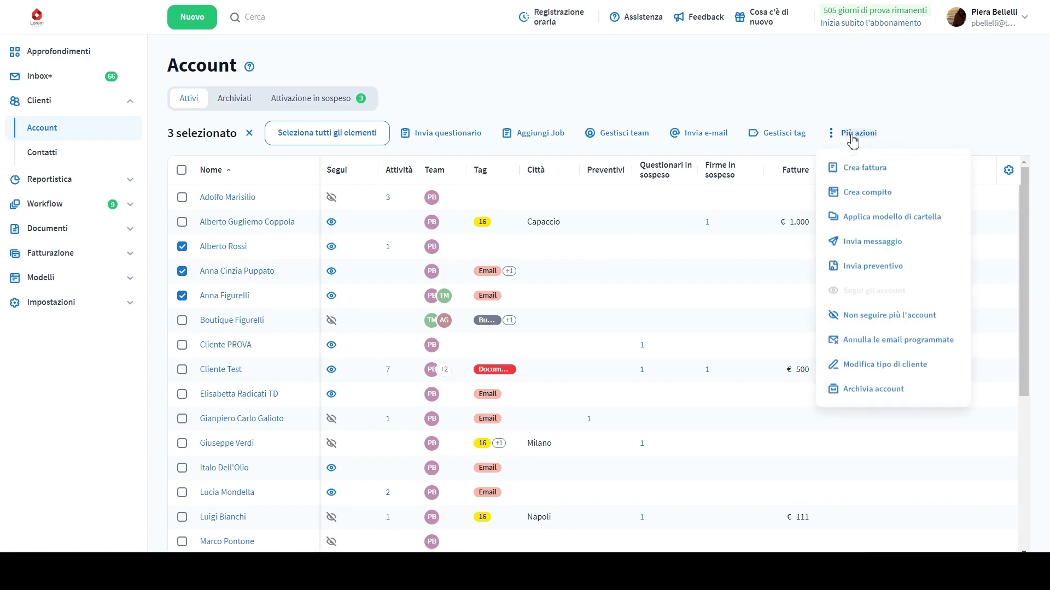
{"action": "left_click", "coordinate": [900, 217]}
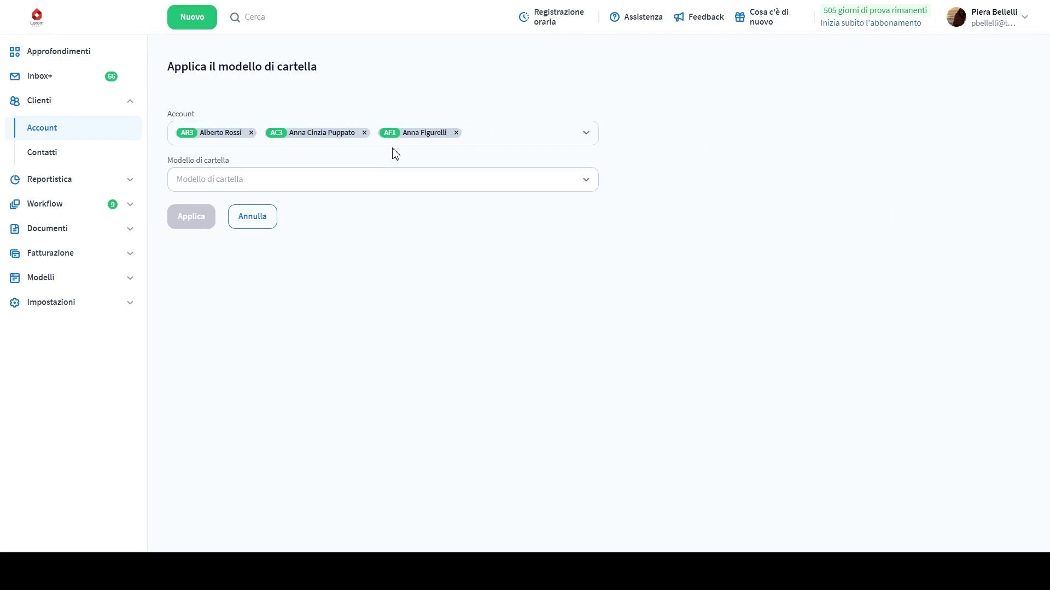
{"action": "left_click", "coordinate": [291, 179]}
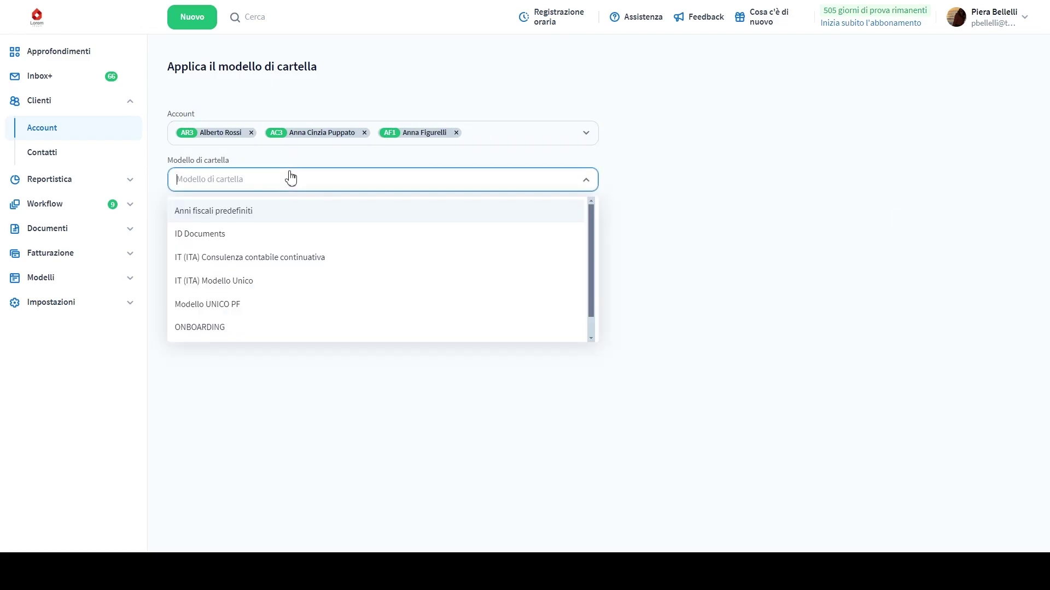
{"action": "left_click", "coordinate": [689, 208]}
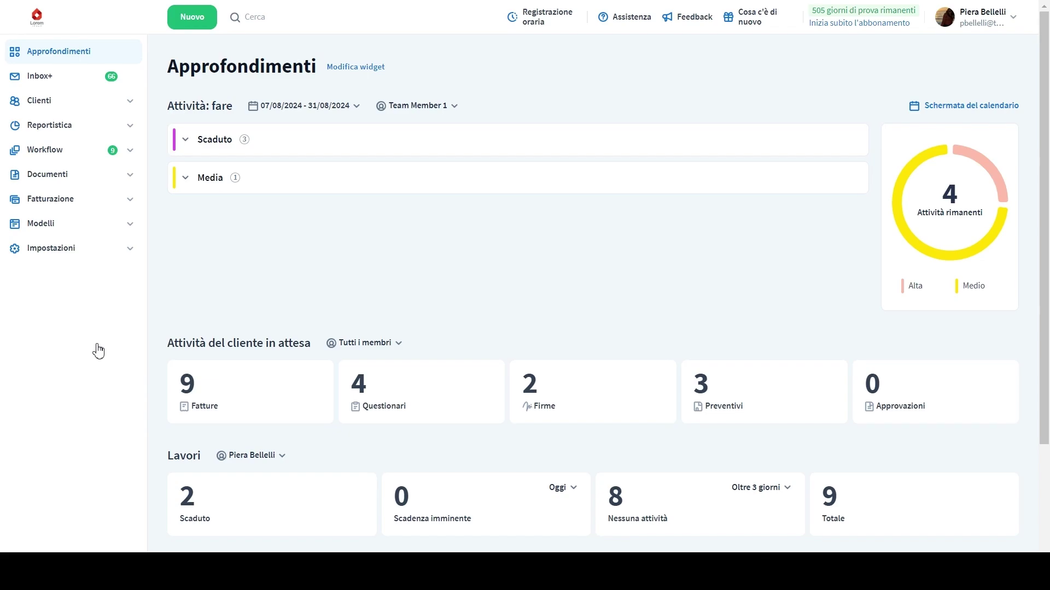
Step: Create a new document from the file modello_UNICO in the folder file da caricare
{"action": "left_click", "coordinate": [193, 17]}
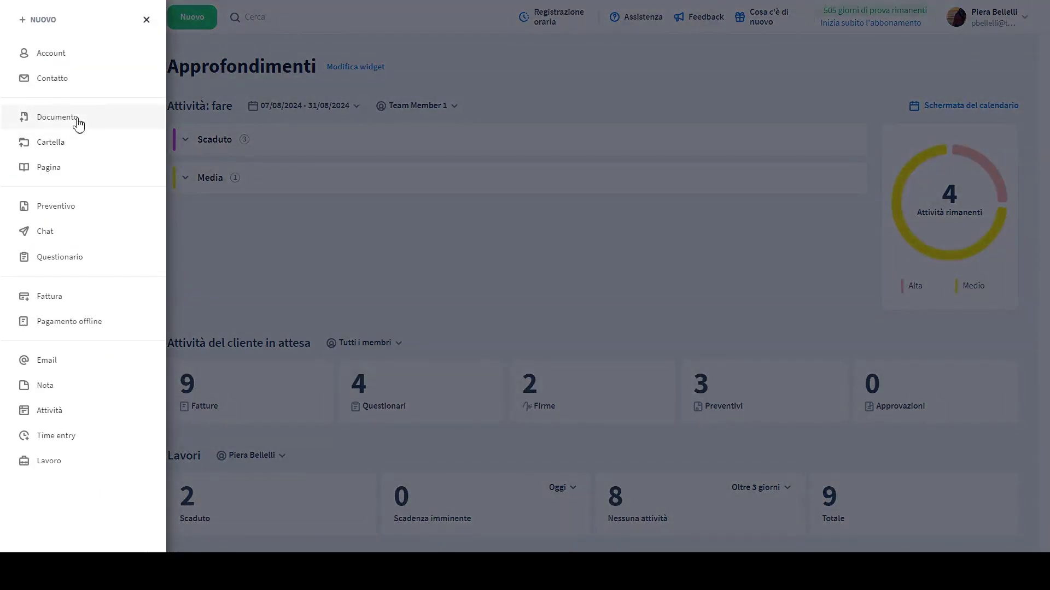
{"action": "left_click", "coordinate": [78, 124]}
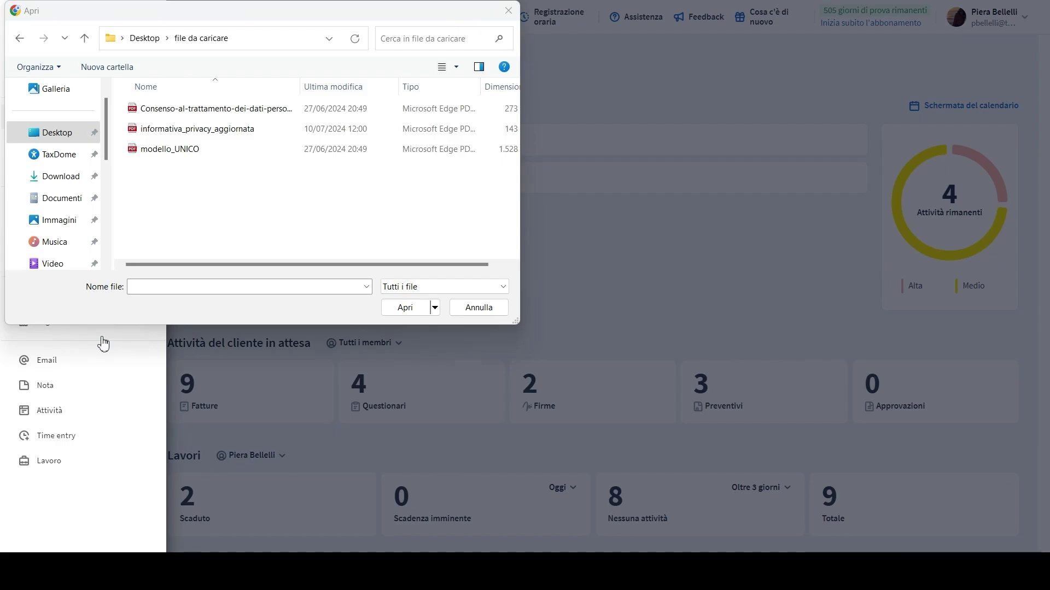
{"action": "left_click", "coordinate": [180, 155]}
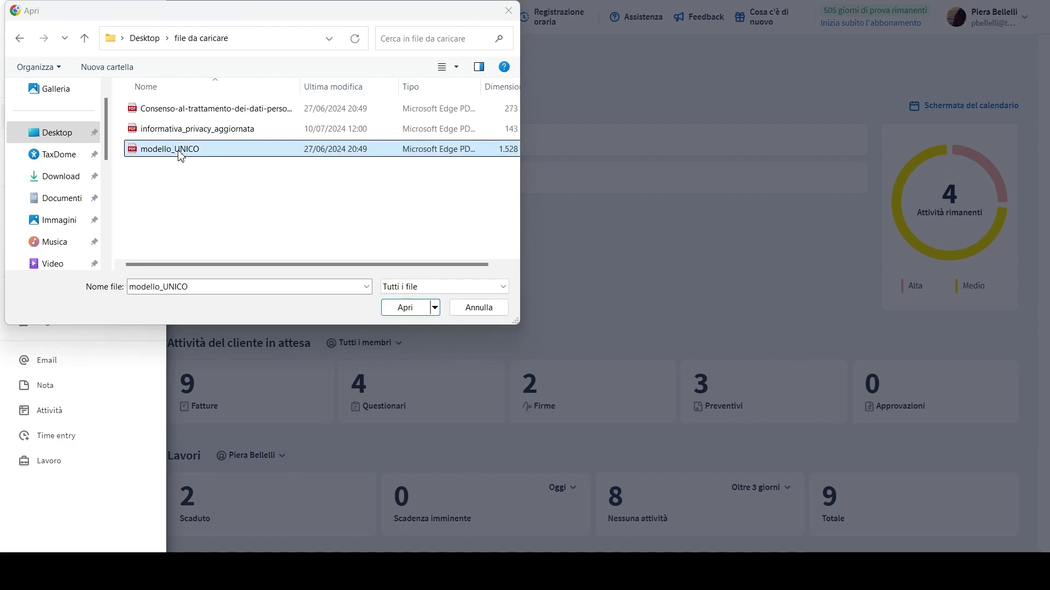
{"action": "left_click", "coordinate": [421, 311]}
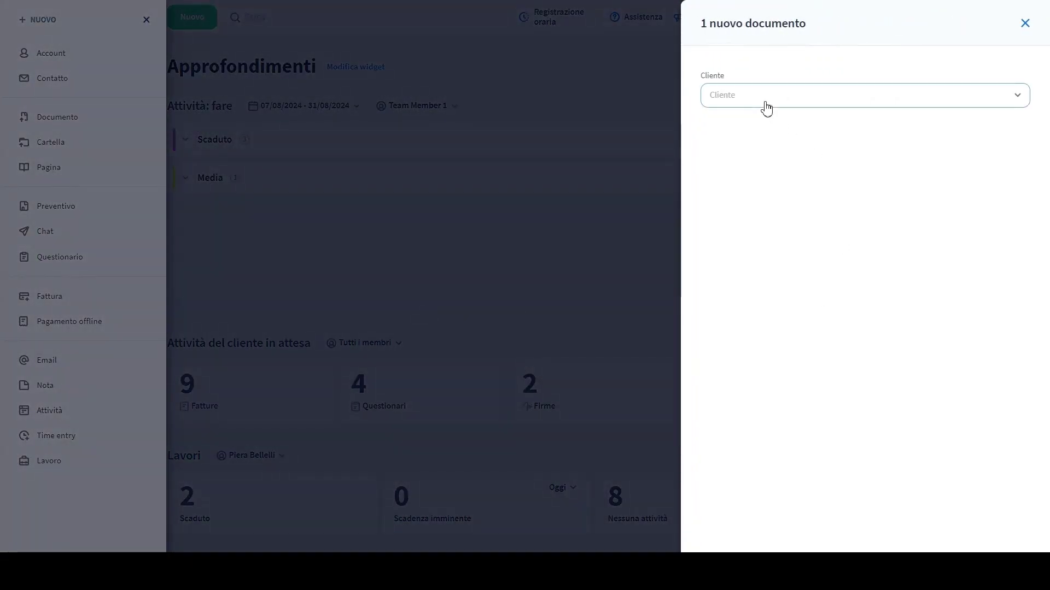
Step: Assign the new document to Cliente Test and choose the 2024 folder in Documenti Condivisi Clienti as its destination
{"action": "left_click", "coordinate": [766, 107]}
{"action": "left_click", "coordinate": [768, 125]}
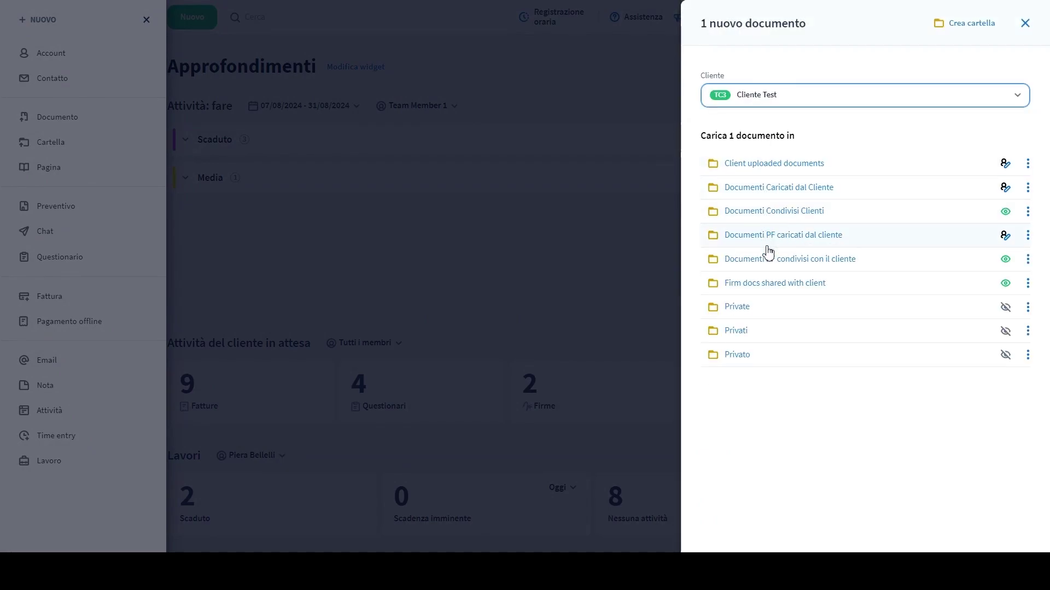
{"action": "left_click", "coordinate": [780, 216]}
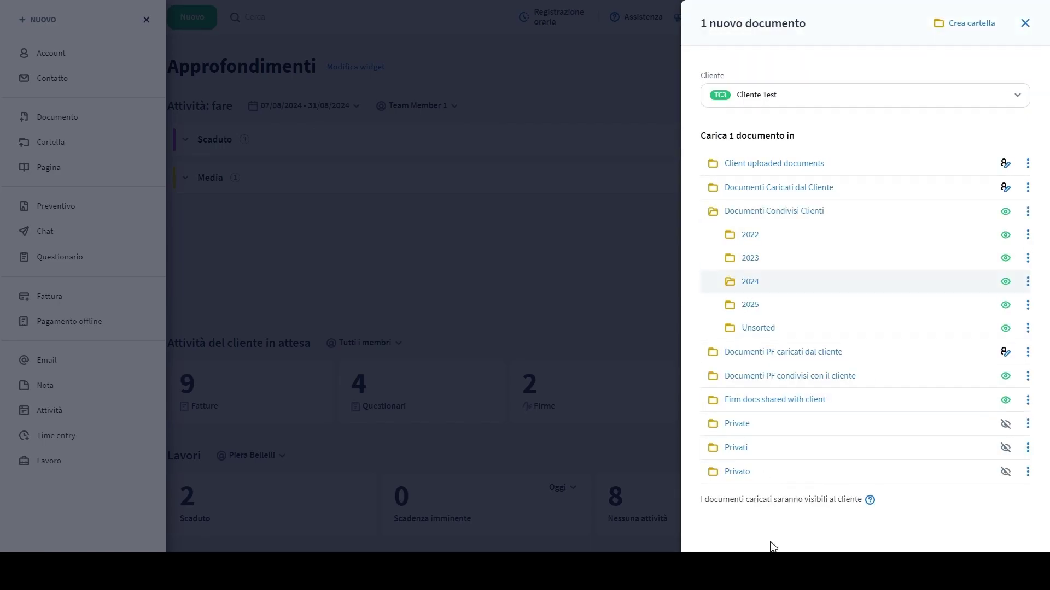
{"action": "left_click", "coordinate": [750, 281]}
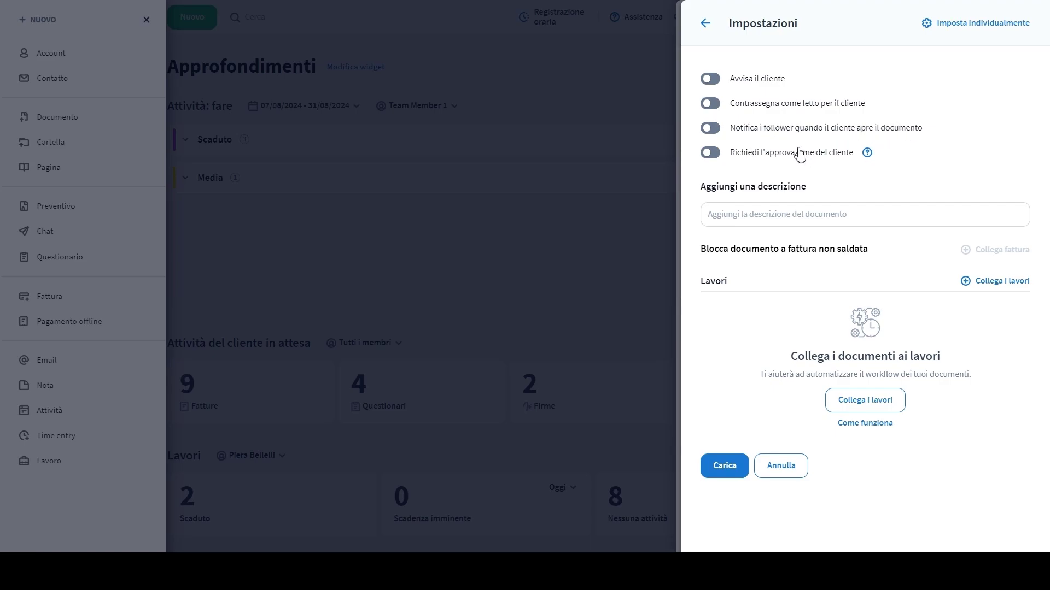
Step: Review the description and unpaid-invoice lock options for the document, and upload it
{"action": "left_click", "coordinate": [764, 215]}
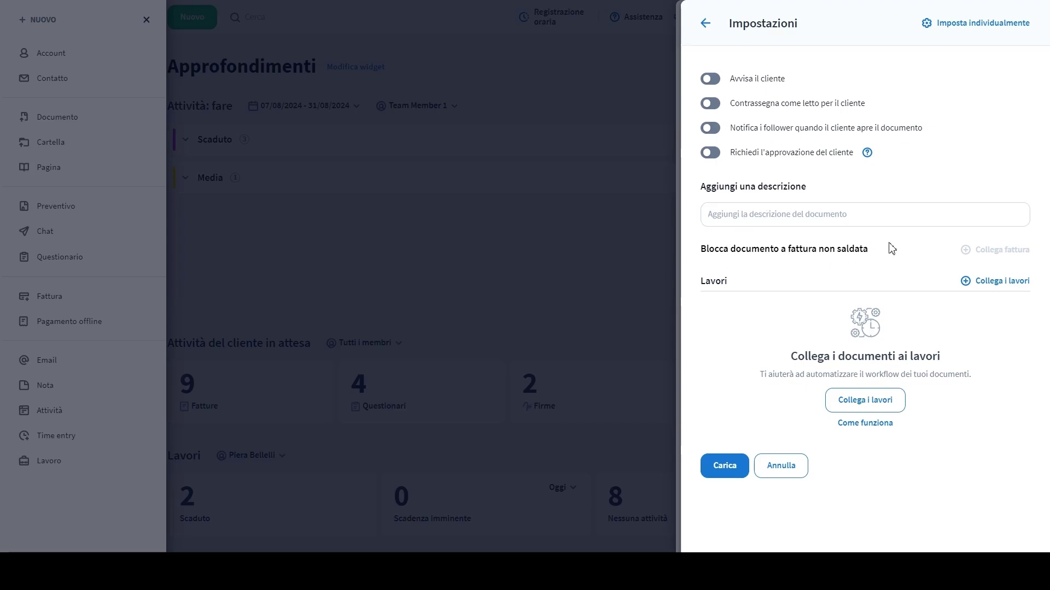
{"action": "mouse_move", "coordinate": [982, 254]}
{"action": "left_click", "coordinate": [725, 466]}
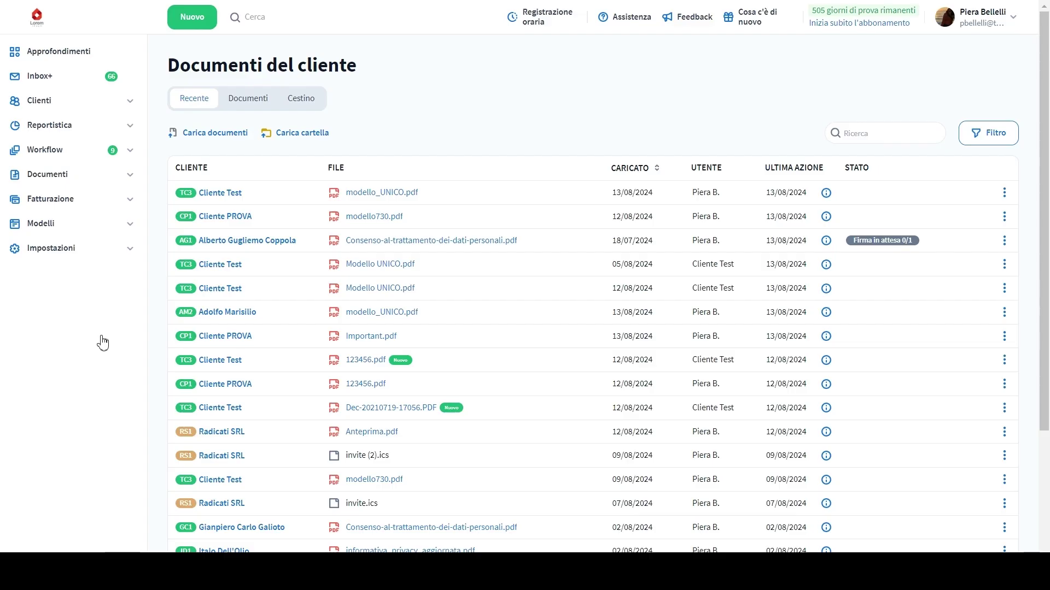
Step: Review the client documents area: the recent files, the available filters, the documents by client and the trash
{"action": "left_click", "coordinate": [53, 183]}
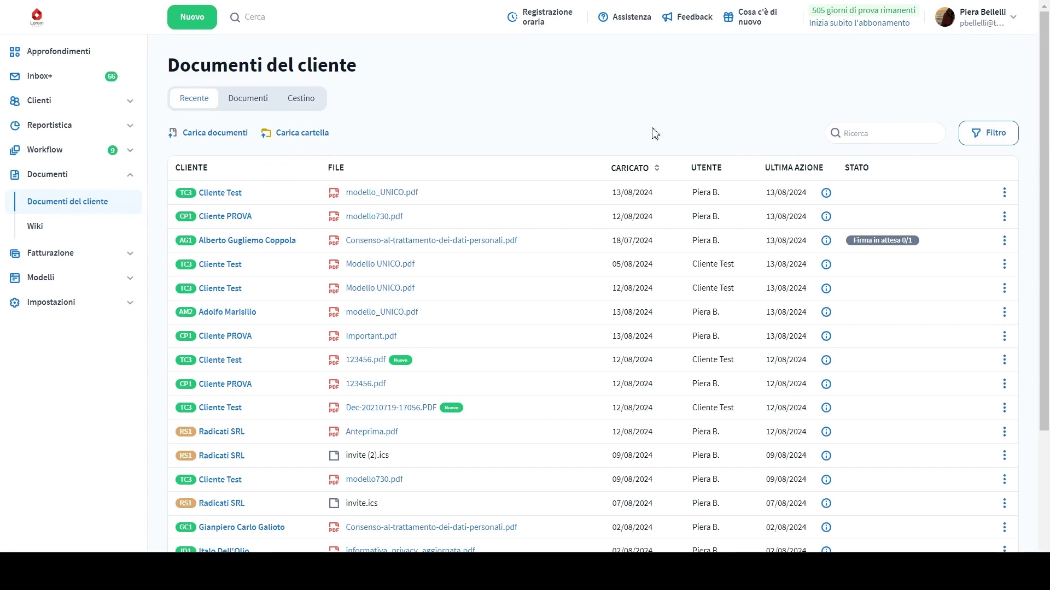
{"action": "left_click", "coordinate": [998, 140]}
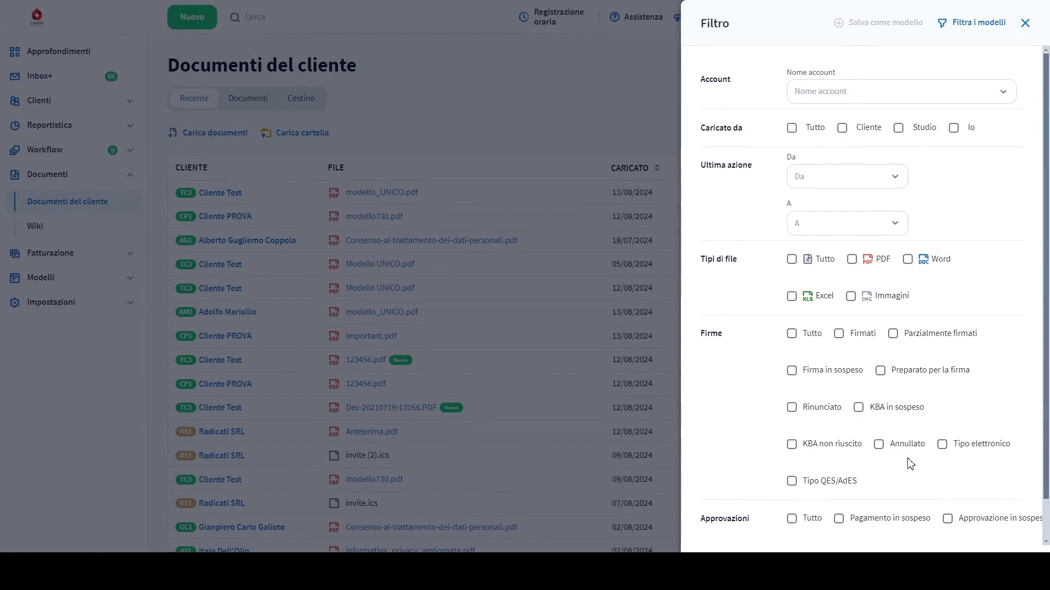
{"action": "left_click", "coordinate": [84, 344]}
{"action": "left_click", "coordinate": [234, 99]}
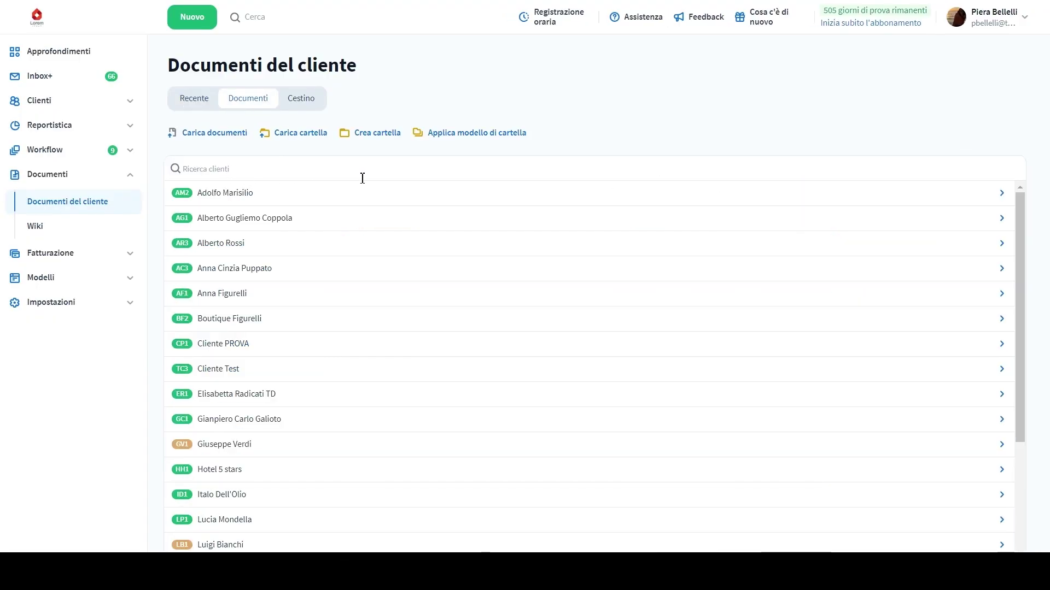
{"action": "left_click", "coordinate": [300, 104]}
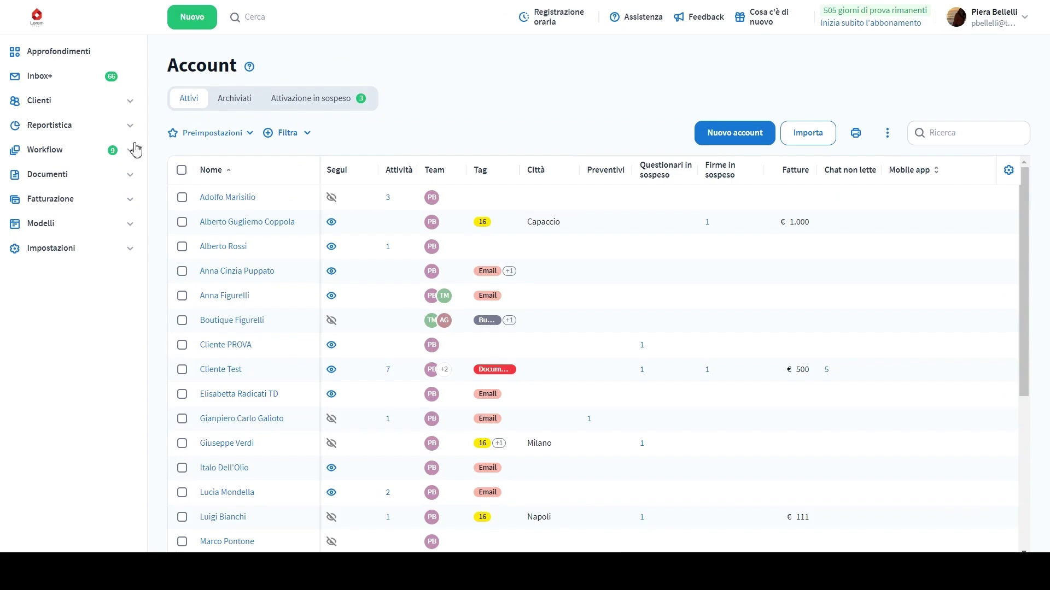
Step: Open the documents area of the client account Cliente PROVA
{"action": "left_click", "coordinate": [57, 109]}
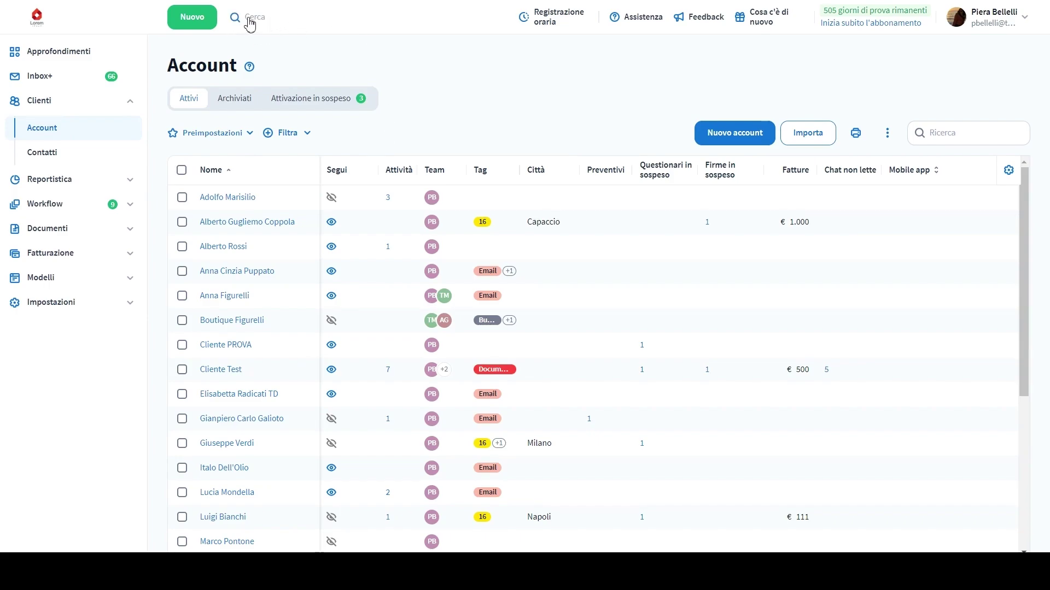
{"action": "left_click", "coordinate": [238, 346]}
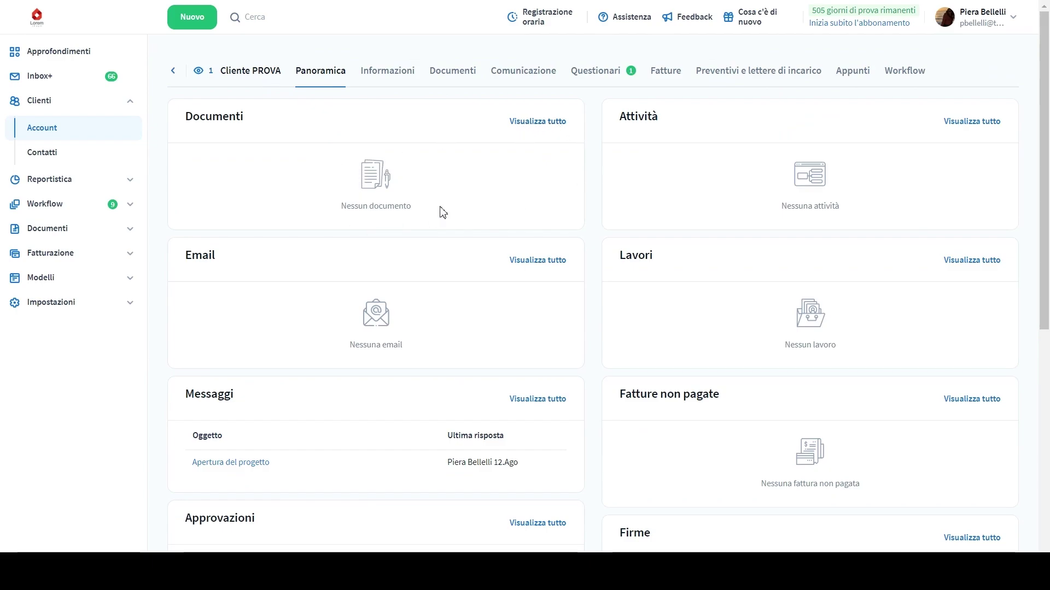
{"action": "left_click", "coordinate": [454, 71]}
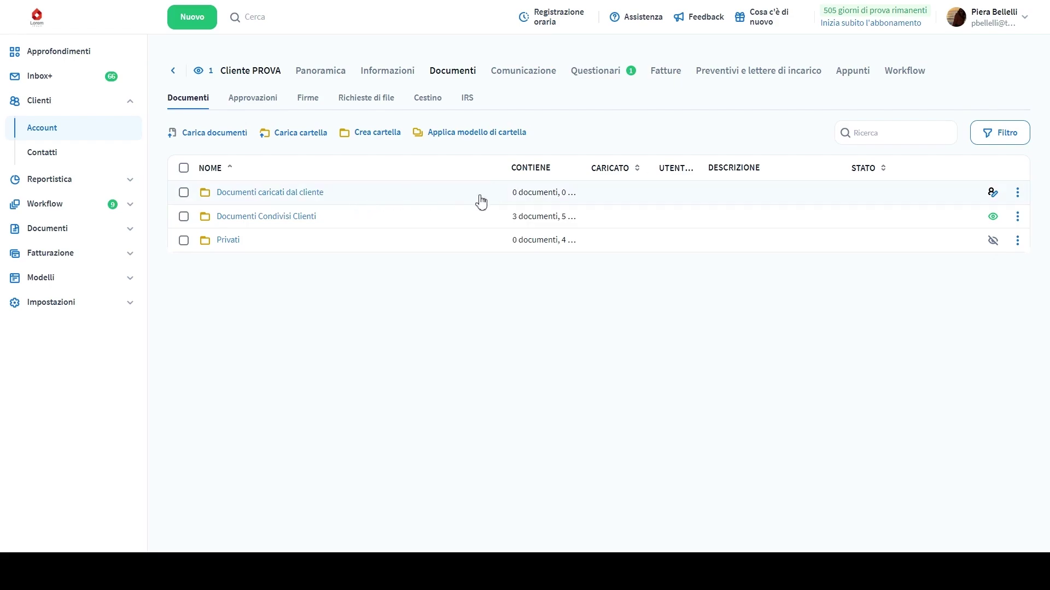
Step: Check the client's access level and the available actions for the folder Documenti caricati dal cliente
{"action": "mouse_move", "coordinate": [994, 205]}
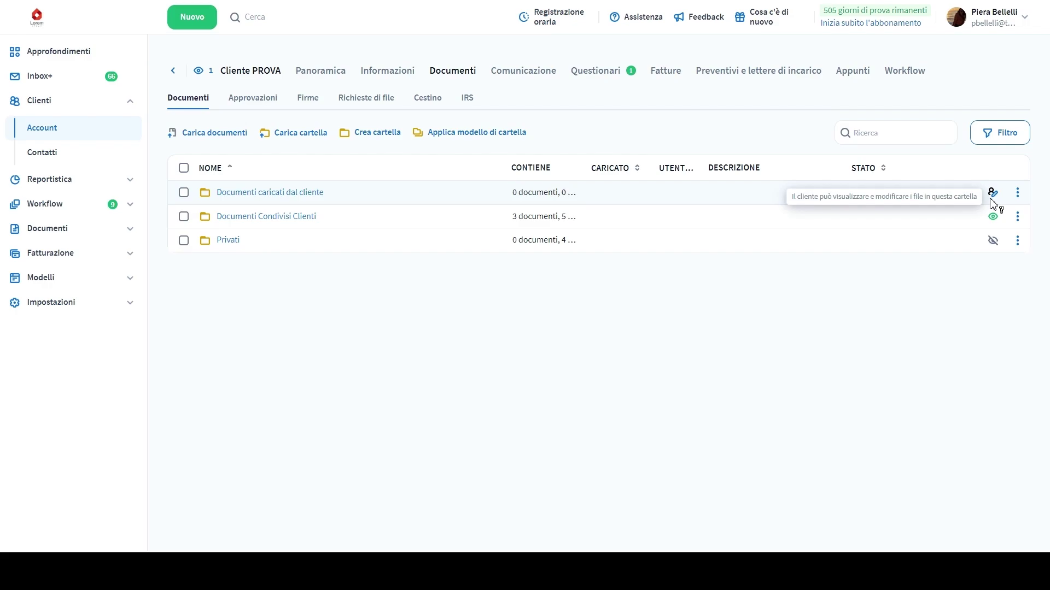
{"action": "left_click", "coordinate": [1018, 193]}
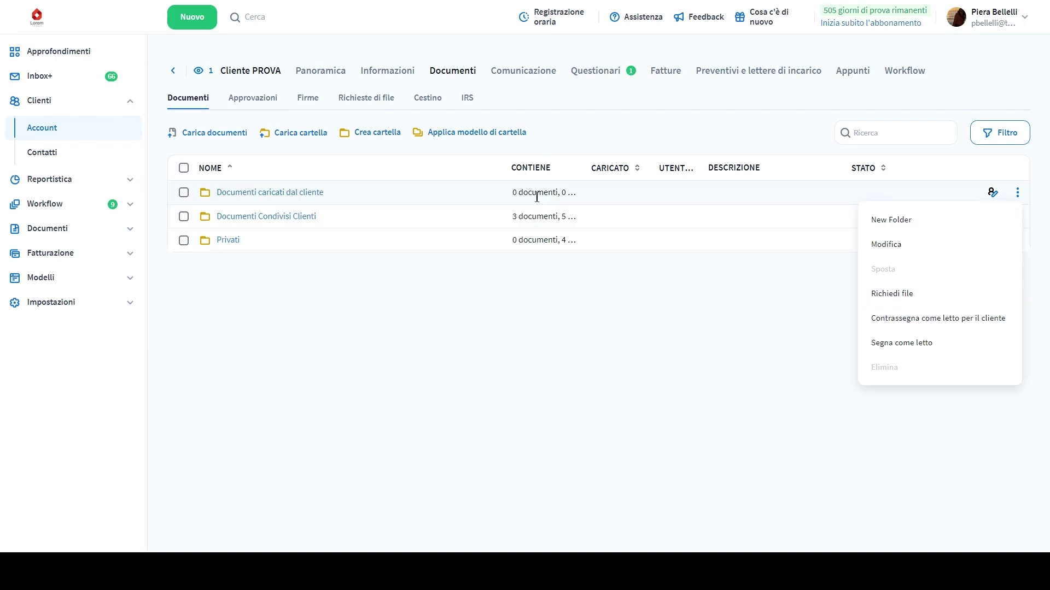
{"action": "left_click", "coordinate": [956, 236]}
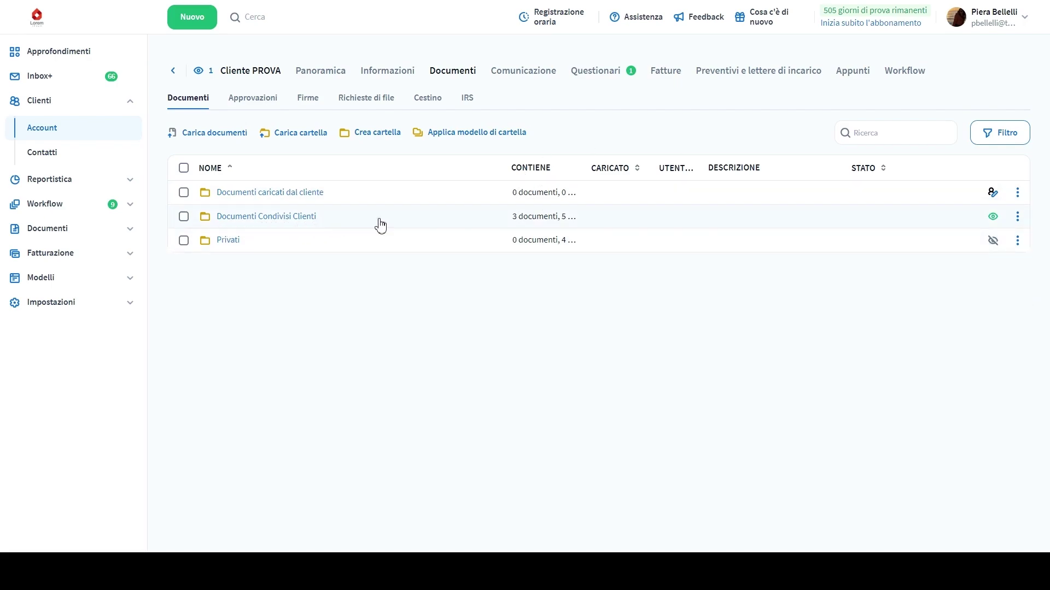
Step: Expand the folder Documenti Condivisi Clienti and review the actions available for modello730.pdf, including the signature request
{"action": "left_click", "coordinate": [991, 220]}
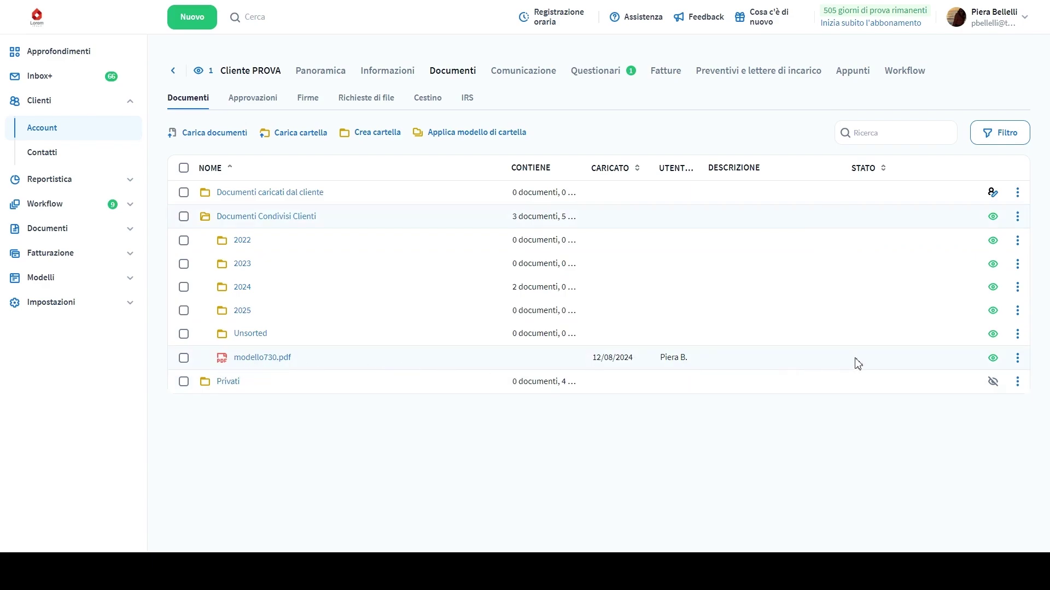
{"action": "left_click", "coordinate": [1018, 358]}
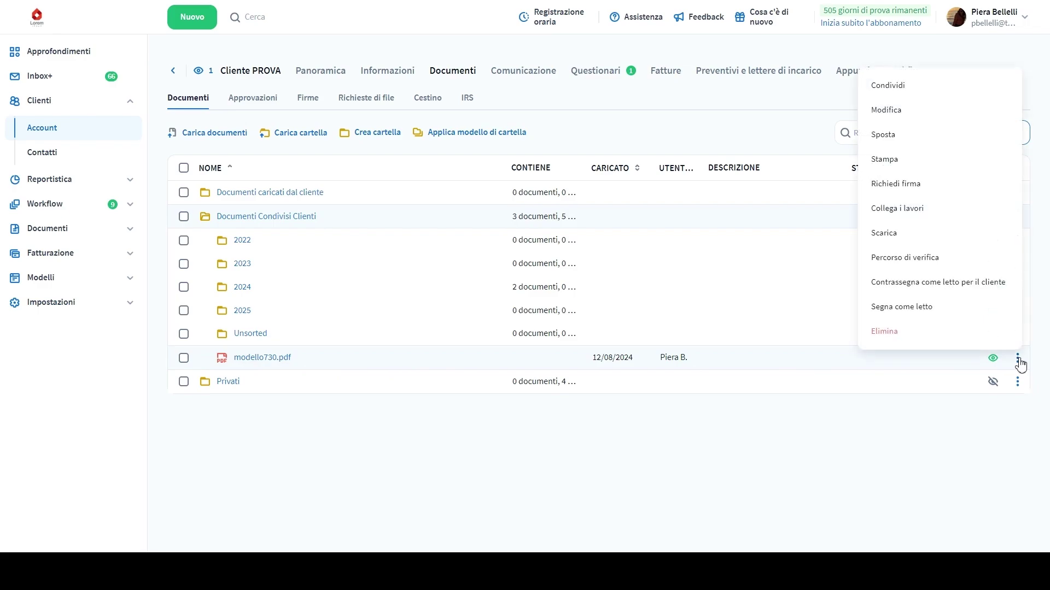
{"action": "left_click", "coordinate": [899, 186]}
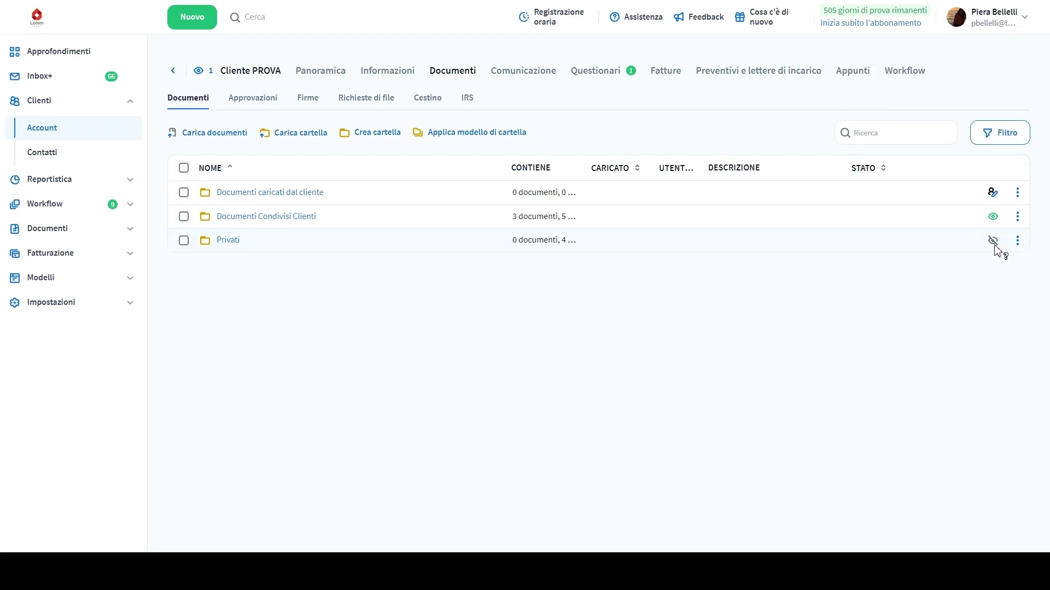
Step: Check the client's access level for the Privati folder and review the contents of Documenti Condivisi Clienti
{"action": "mouse_move", "coordinate": [1000, 251]}
{"action": "left_click", "coordinate": [293, 219]}
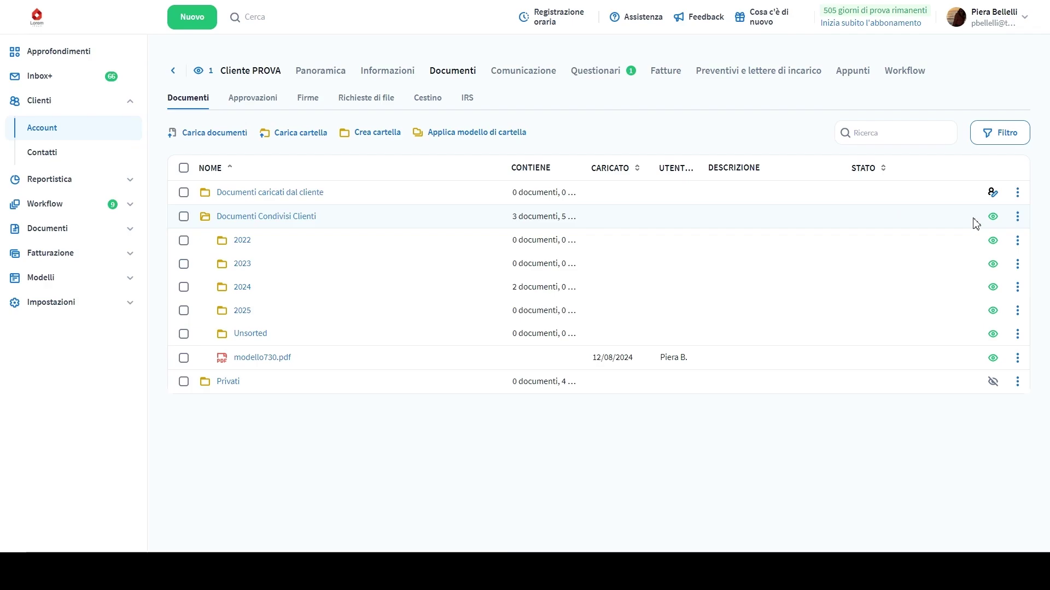
{"action": "left_click", "coordinate": [47, 228]}
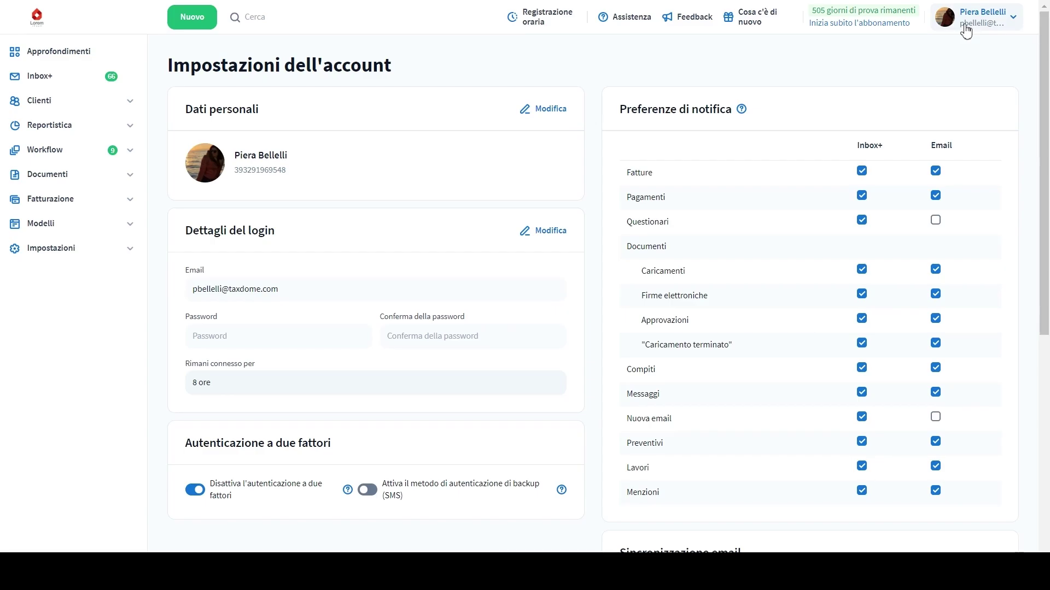
Step: Open the personal account settings and locate the Windows application download section
{"action": "left_click", "coordinate": [966, 32]}
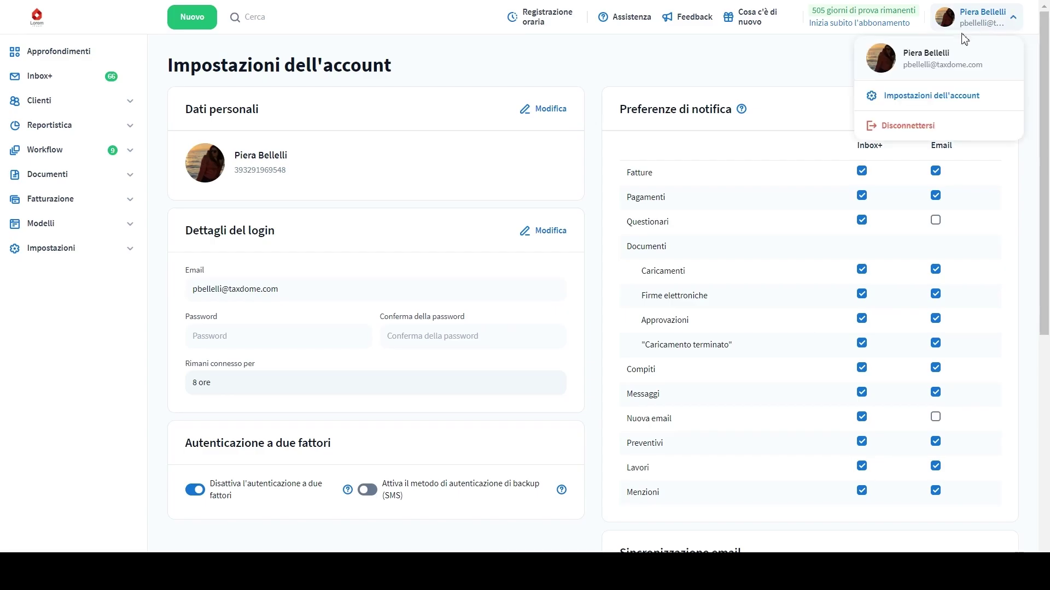
{"action": "left_click", "coordinate": [927, 97]}
{"action": "scroll", "coordinate": [711, 385], "scroll_direction": "down", "scroll_amount": 3}
{"action": "scroll", "coordinate": [711, 386], "scroll_direction": "down", "scroll_amount": 5}
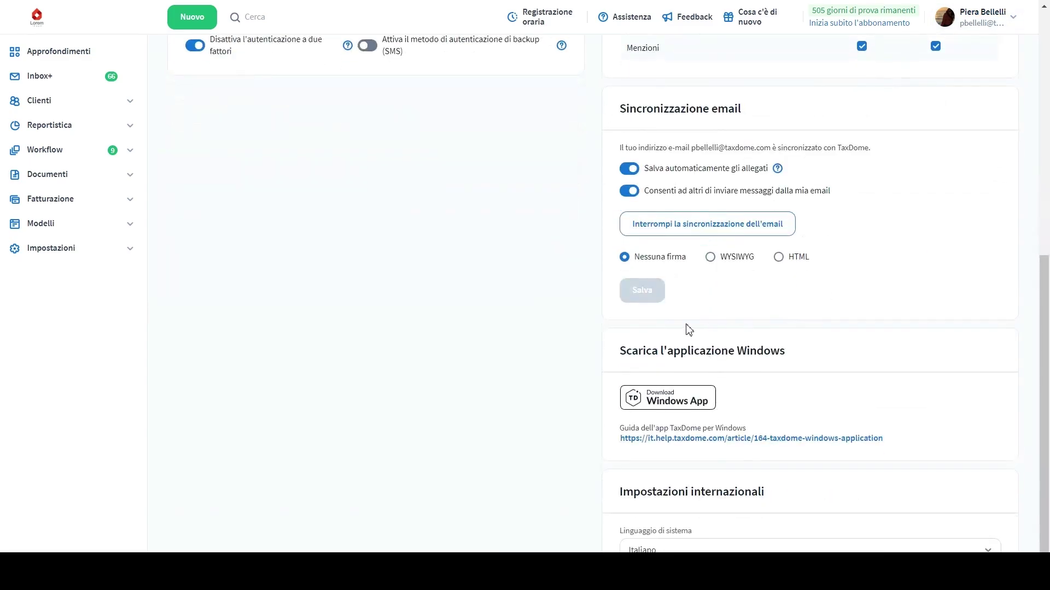